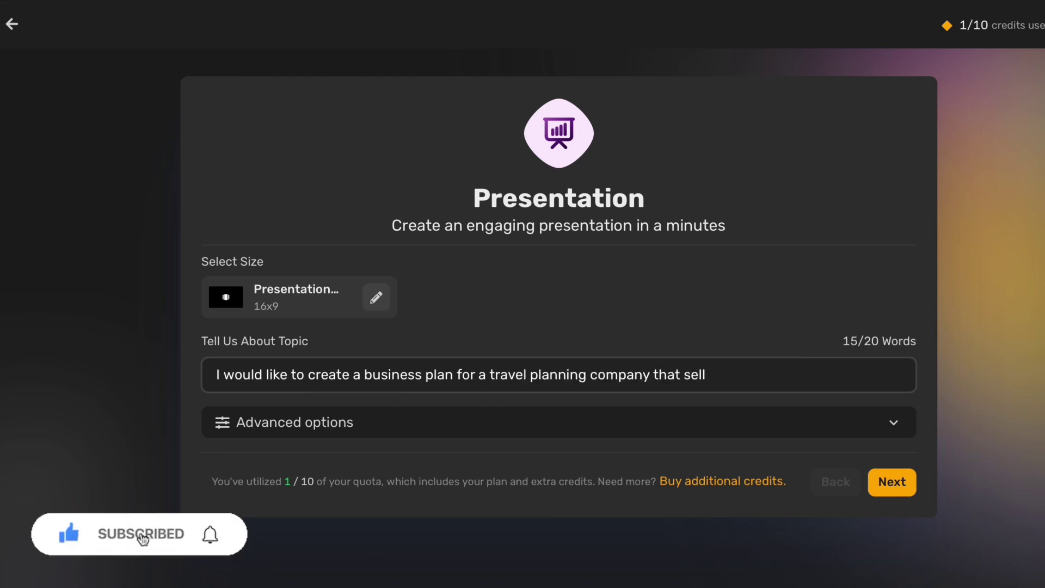
# Complete the presentation topic as "I would like to create a business plan for a travel planning company that sell guides".
pyautogui.write('guides')
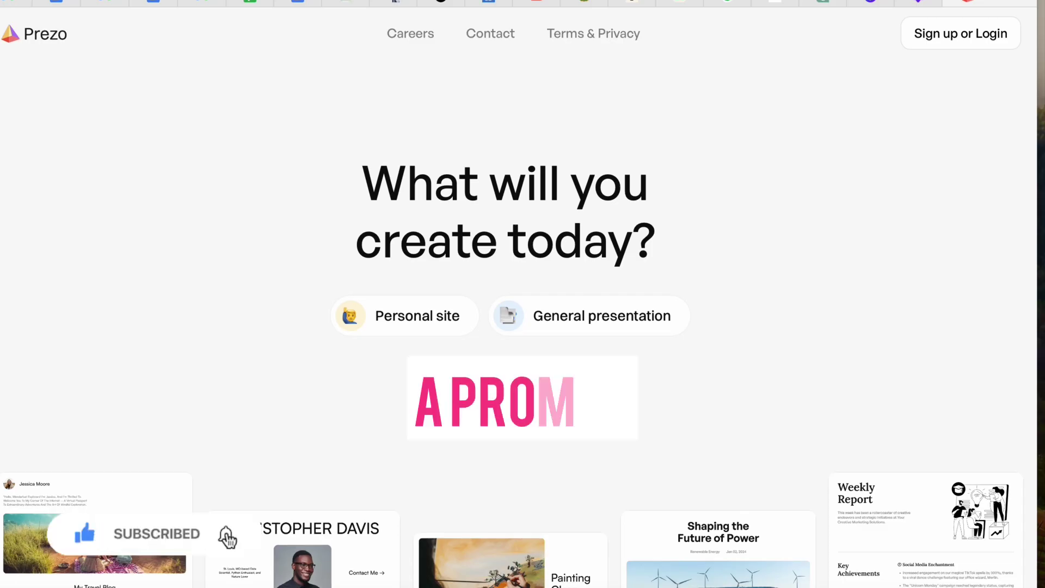
# Switch to Prezo, start a general presentation and begin its prompt with "I will like t".
pyautogui.click(569, 340)
pyautogui.write('I will like t')
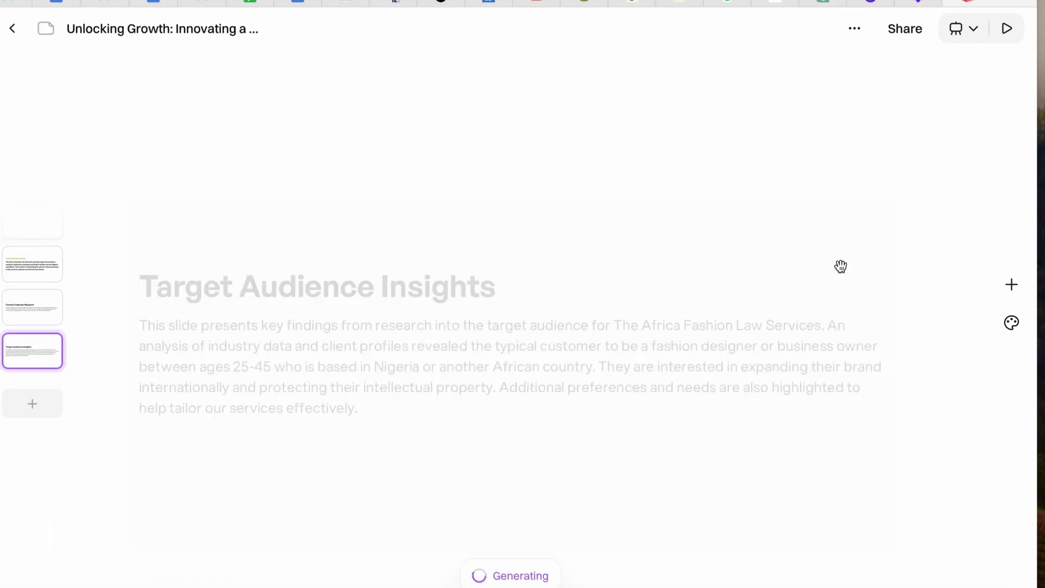
# Review the generated marketing plan slides from Content Calendar Blueprint through Wrap Up and Next Steps.
pyautogui.click(42, 169)
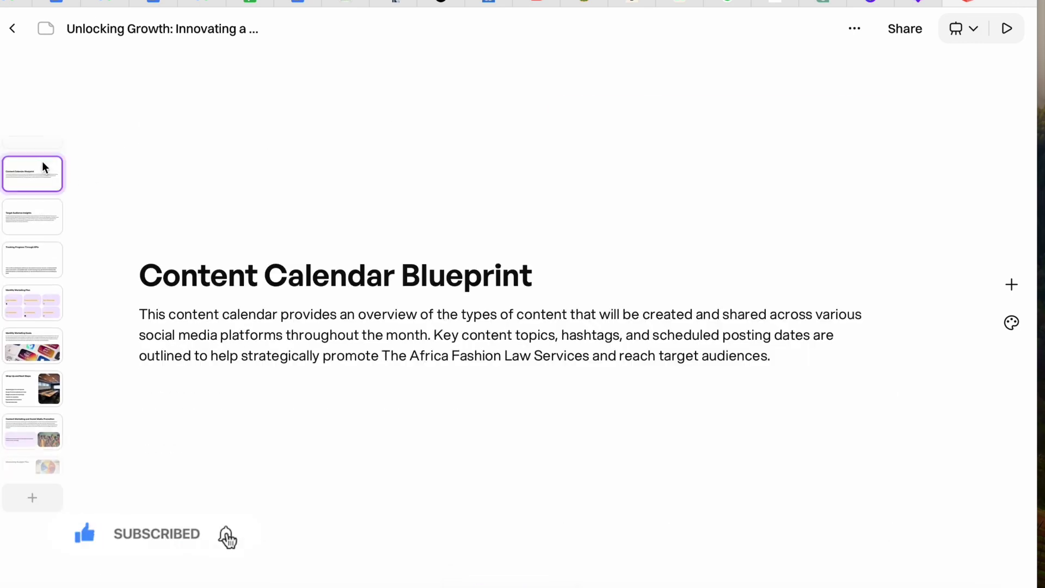
pyautogui.press('Down')
pyautogui.press('Down')
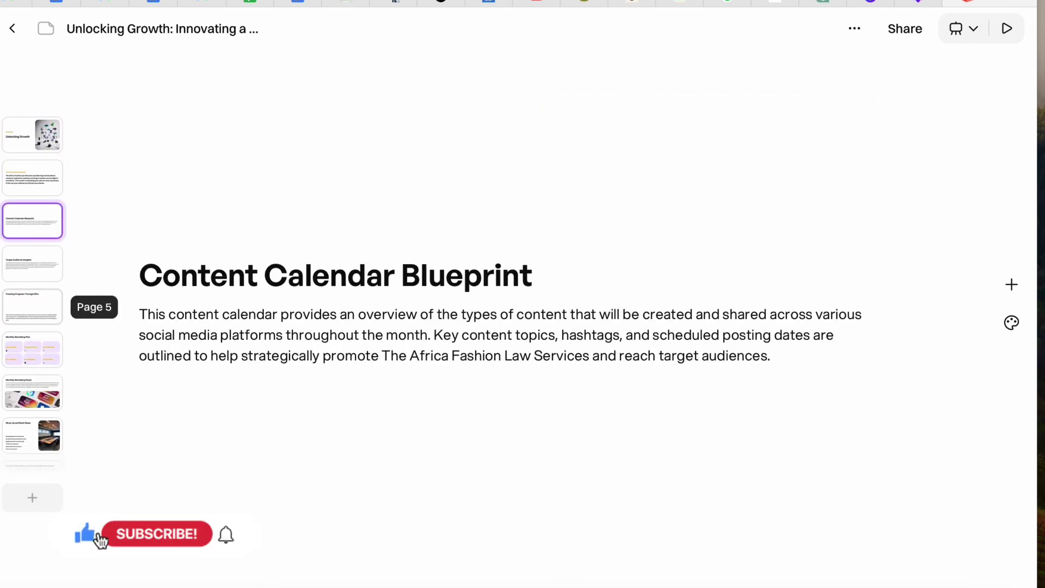
pyautogui.press('Down')
pyautogui.press('Down')
pyautogui.press('Down')
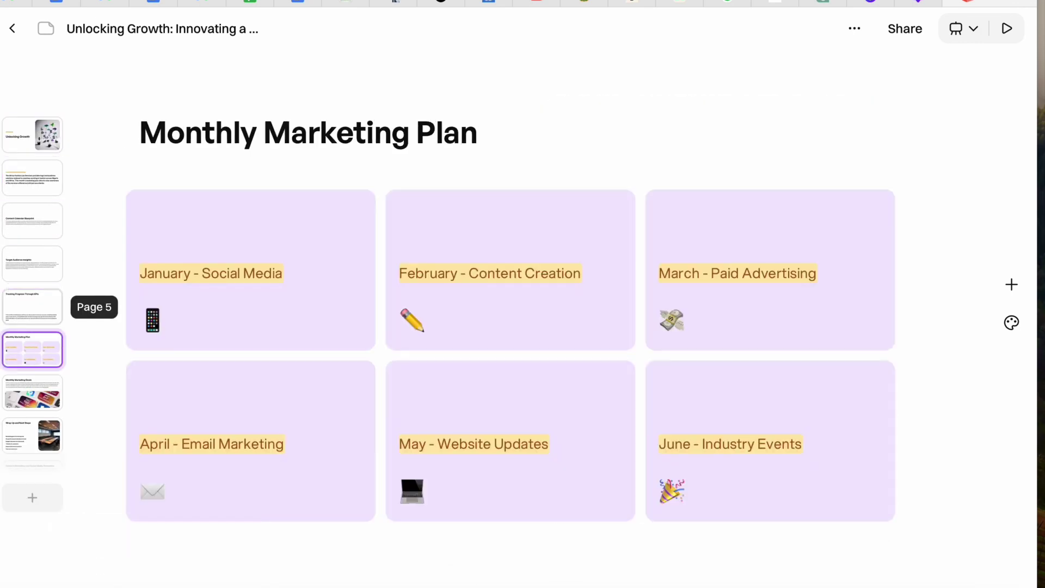
pyautogui.click(17, 391)
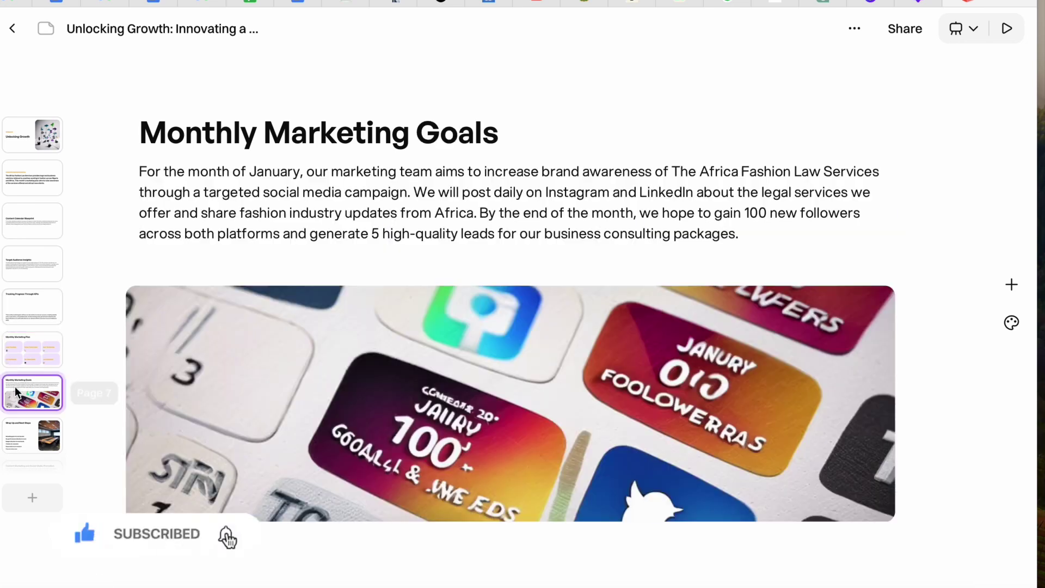
pyautogui.click(22, 435)
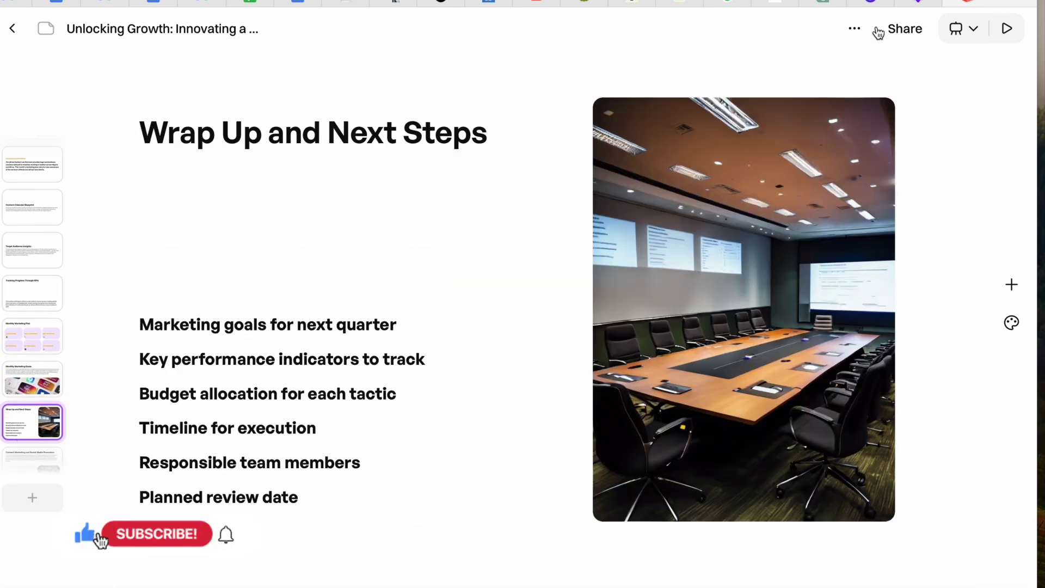
# Play the marketing plan presentation from the Wrap Up and Next Steps slide and advance one slide.
pyautogui.click(972, 29)
pyautogui.click(997, 27)
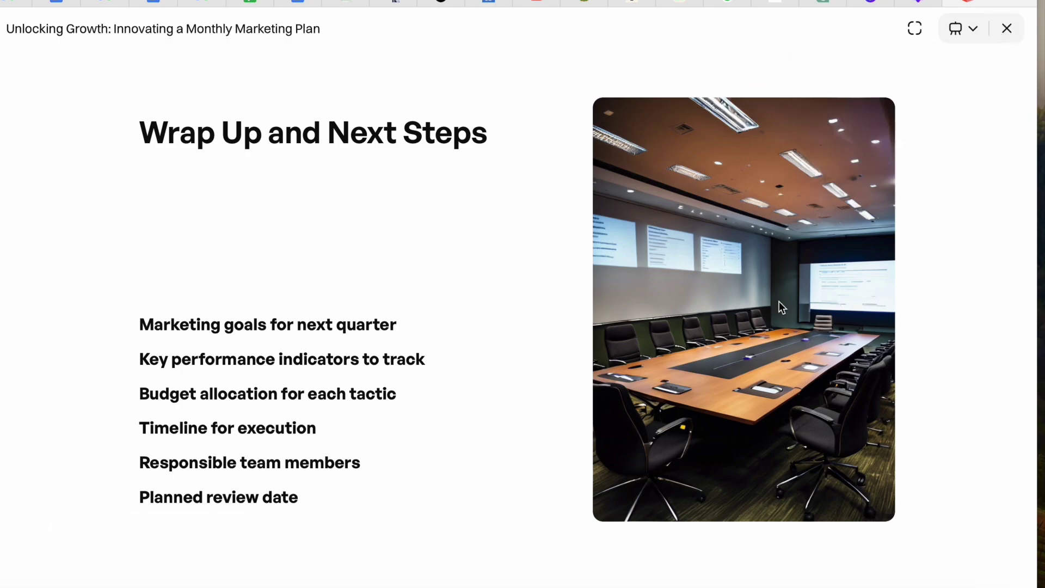
pyautogui.press('Right')
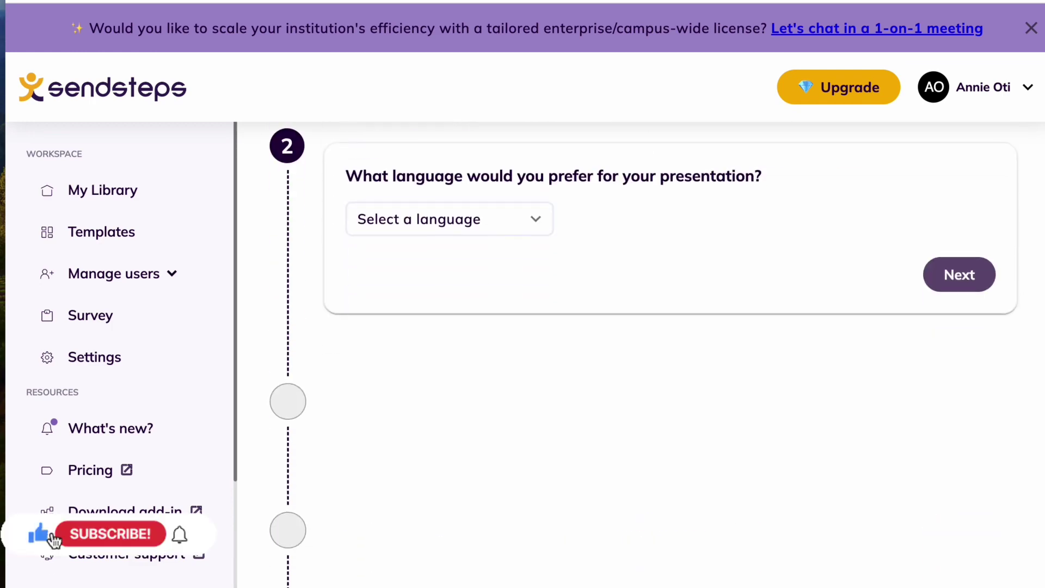
# In Sendsteps, set the presentation language to English and the tone of voice to Intellectual.
pyautogui.click(533, 217)
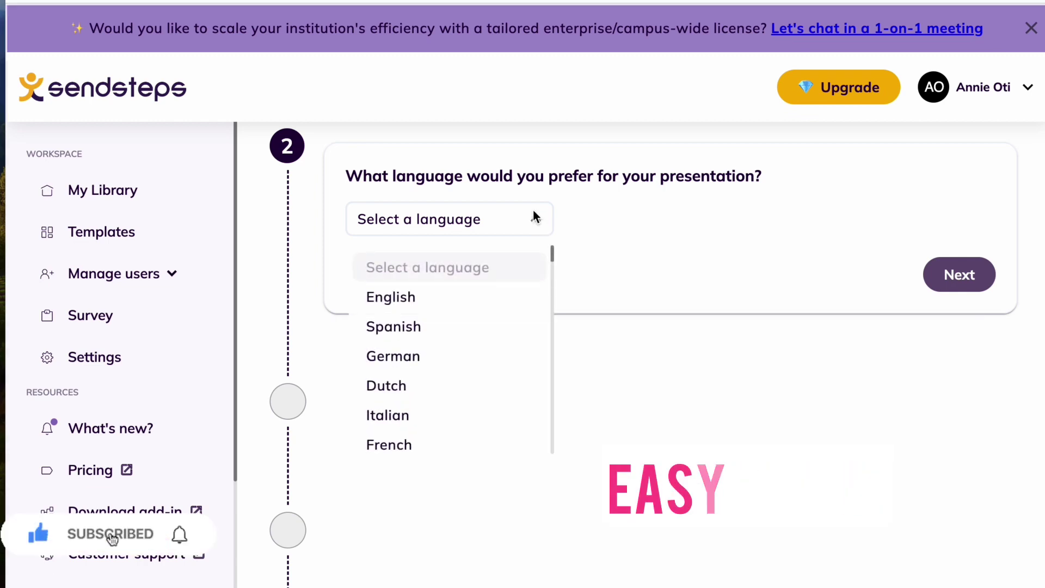
pyautogui.click(493, 297)
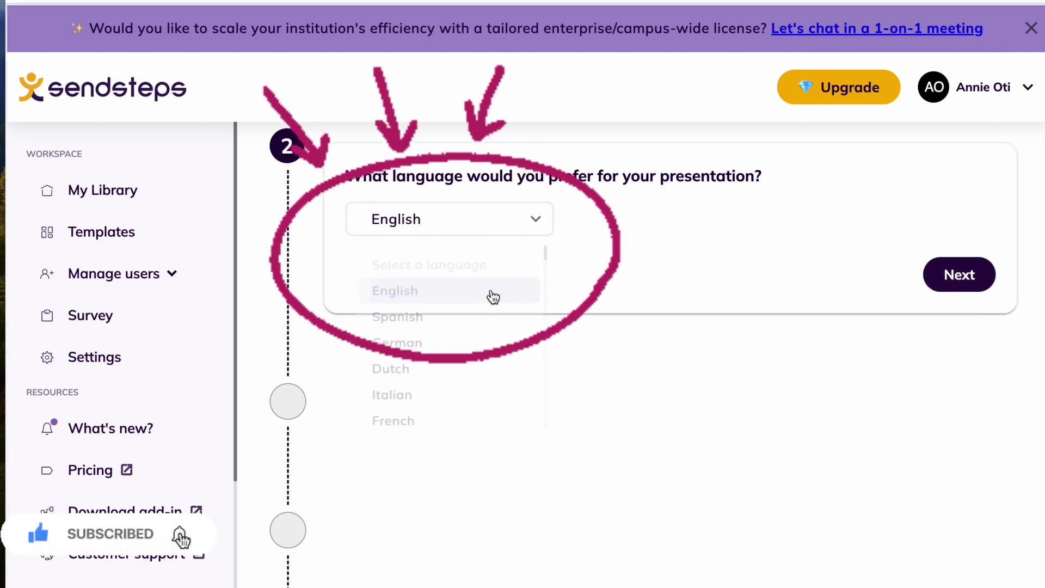
pyautogui.click(538, 219)
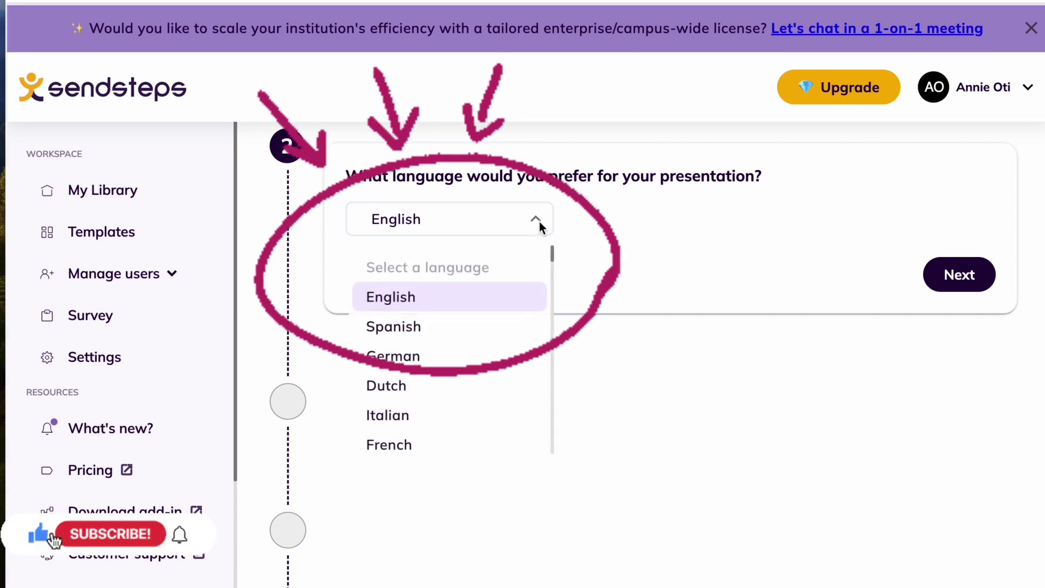
pyautogui.click(517, 293)
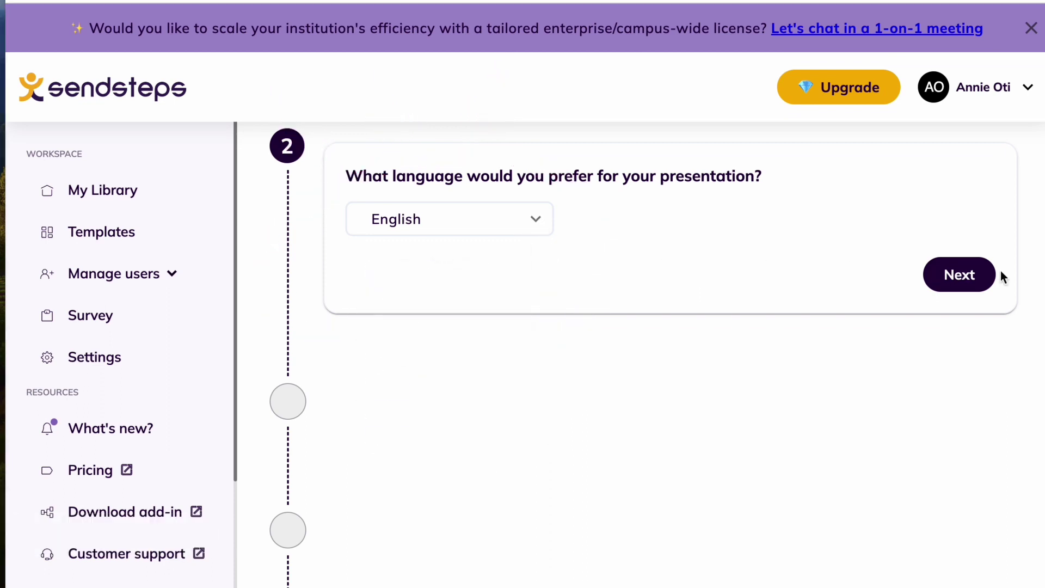
pyautogui.click(974, 275)
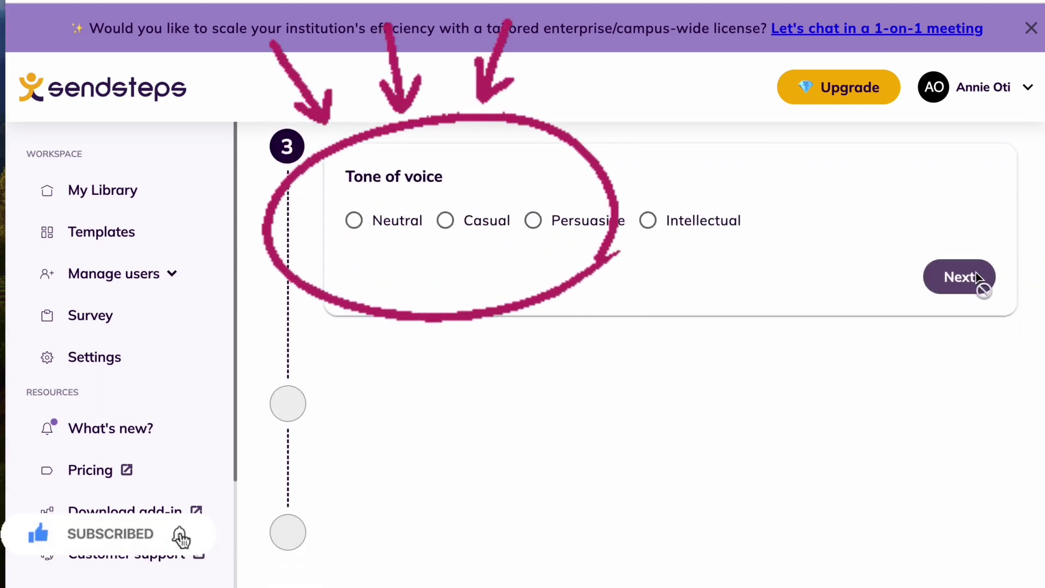
pyautogui.click(647, 221)
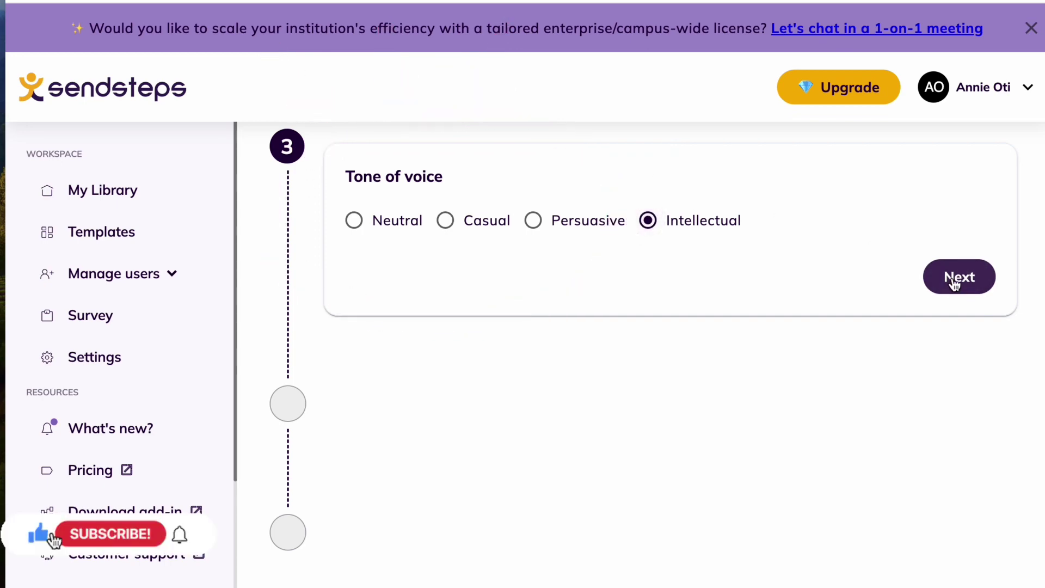
pyautogui.click(958, 277)
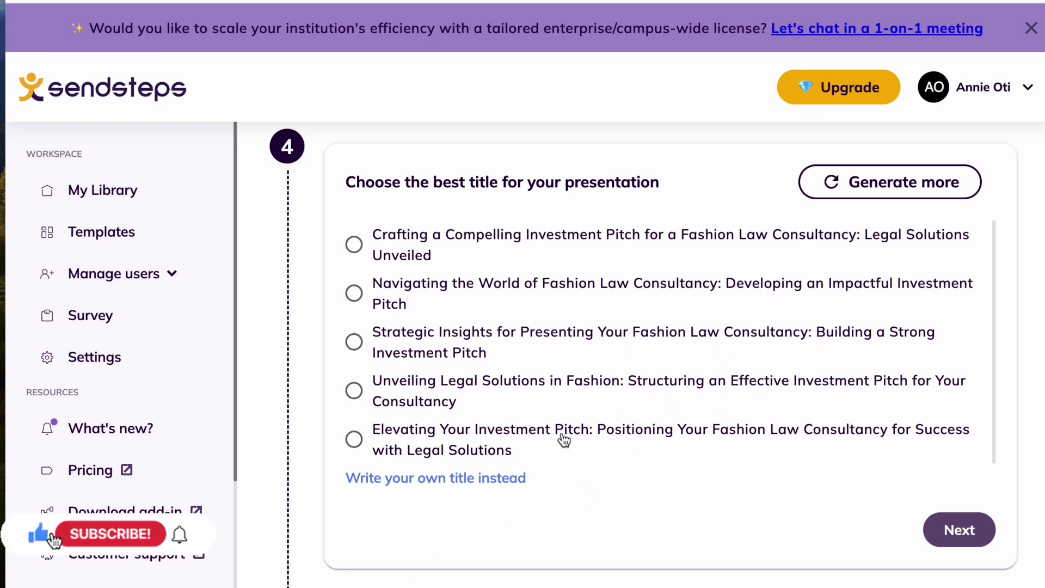
# Use the title "Unveiling Legal Solutions in Fashion: Structuring an Effective Investment Pitch for Your Consultancy" and generate a Summarized presentation with 6 slides.
pyautogui.click(959, 529)
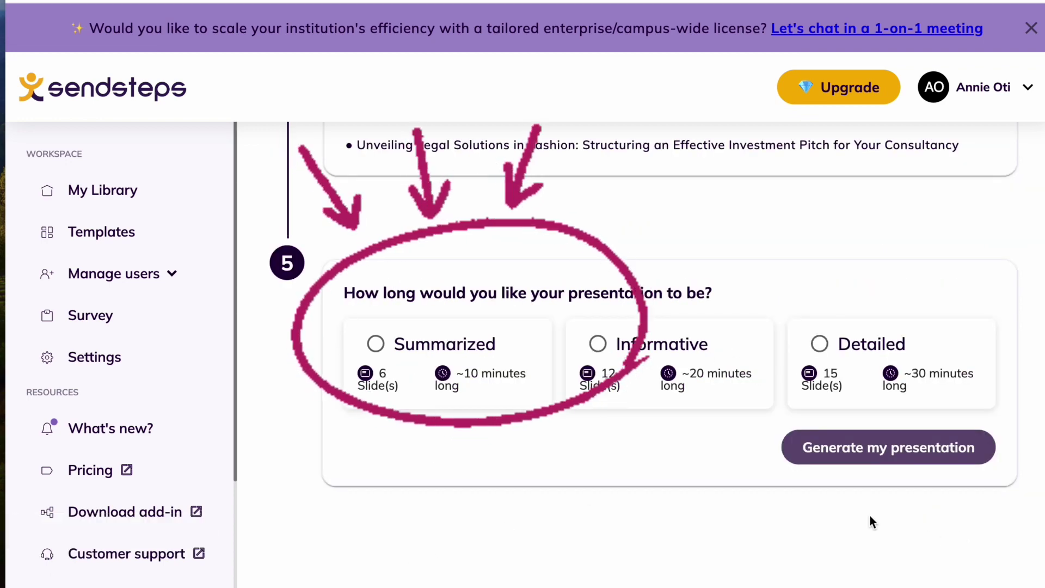
pyautogui.click(367, 356)
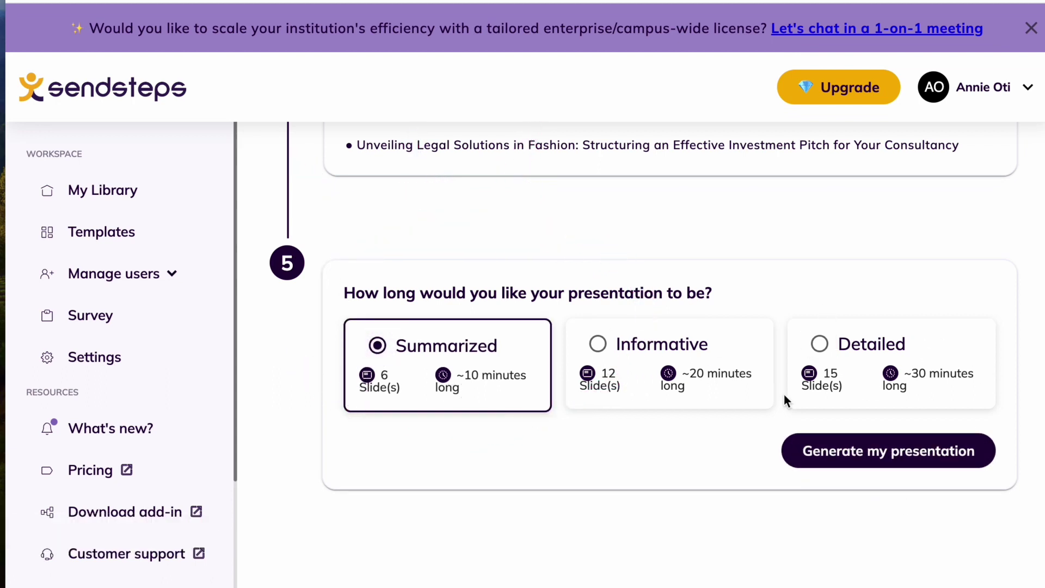
pyautogui.click(856, 446)
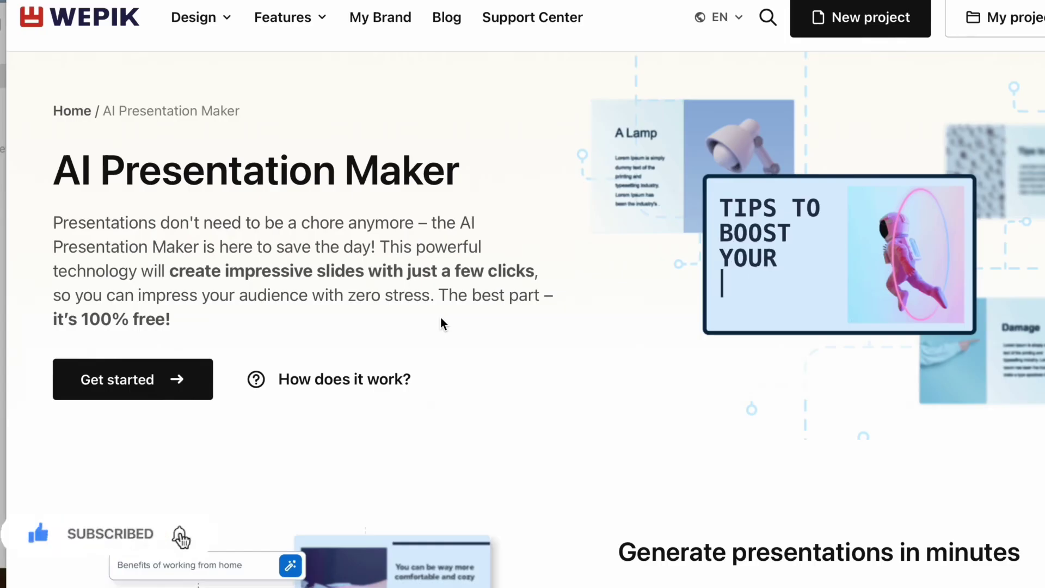
# In Wepik, start a new AI presentation with the writing tone Fun and the language English.
pyautogui.click(193, 380)
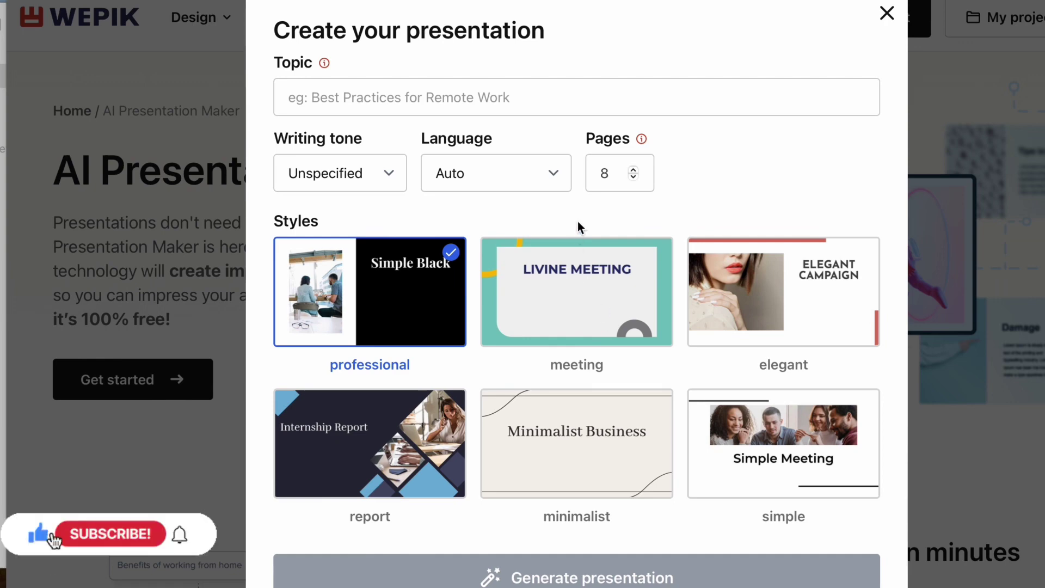
pyautogui.click(366, 170)
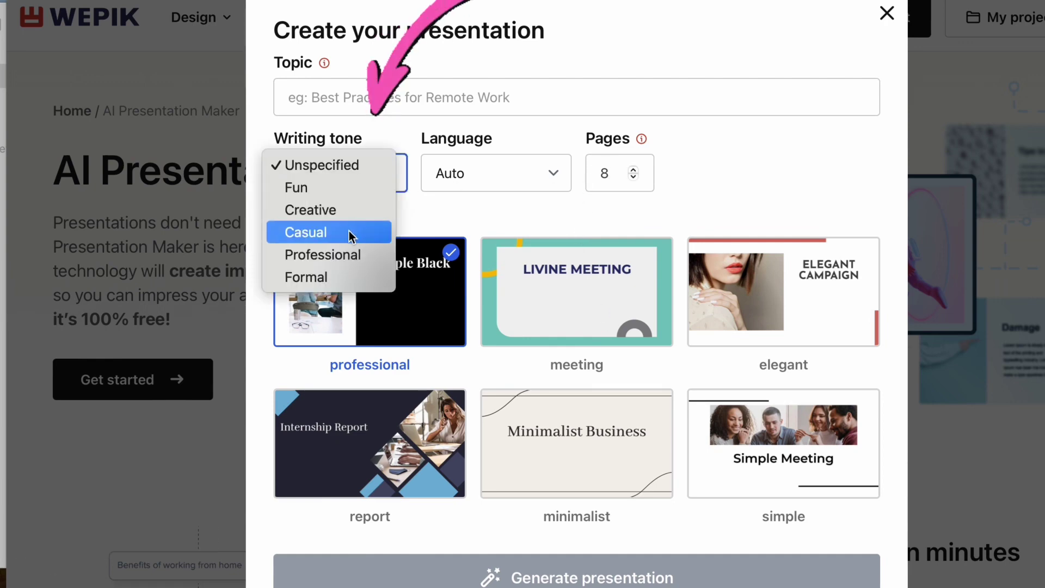
pyautogui.click(350, 189)
pyautogui.click(475, 185)
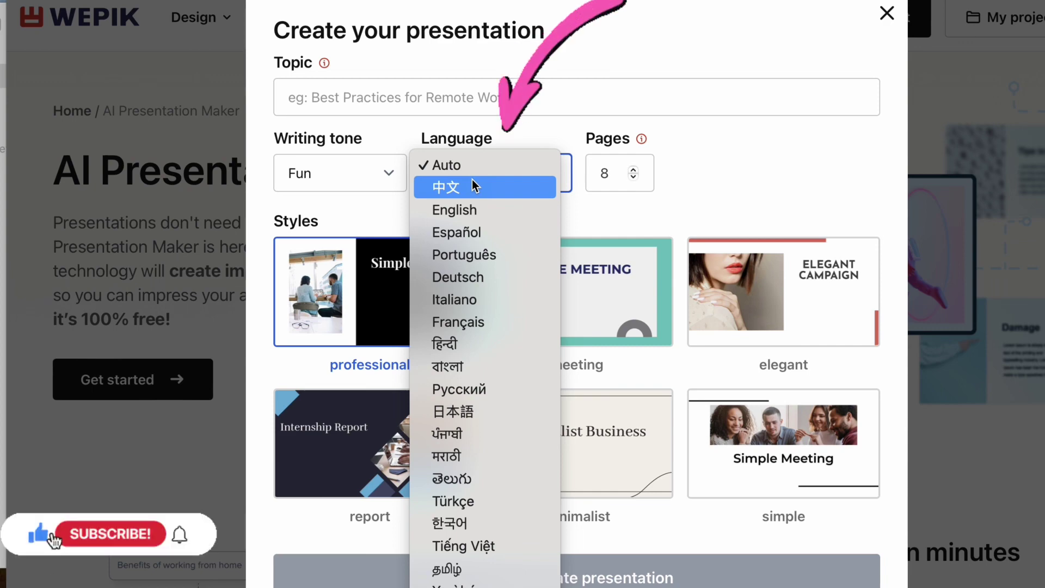
pyautogui.click(446, 73)
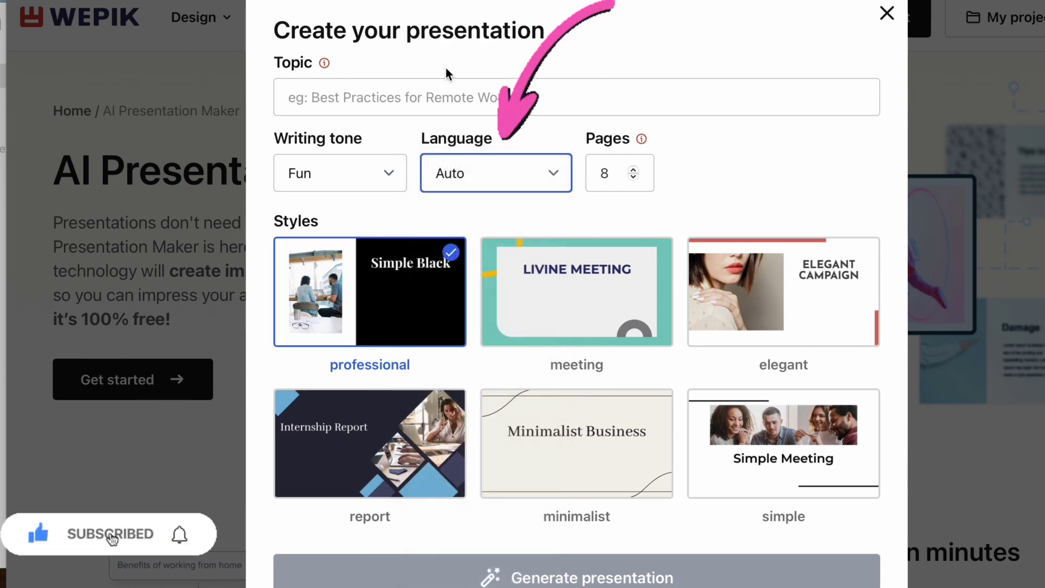
# Enter the topic "INTRODUCTION TO A TRAVEL PLANNING COMPANY", generate the presentation in the professional style and dismiss the welcome message.
pyautogui.click(448, 98)
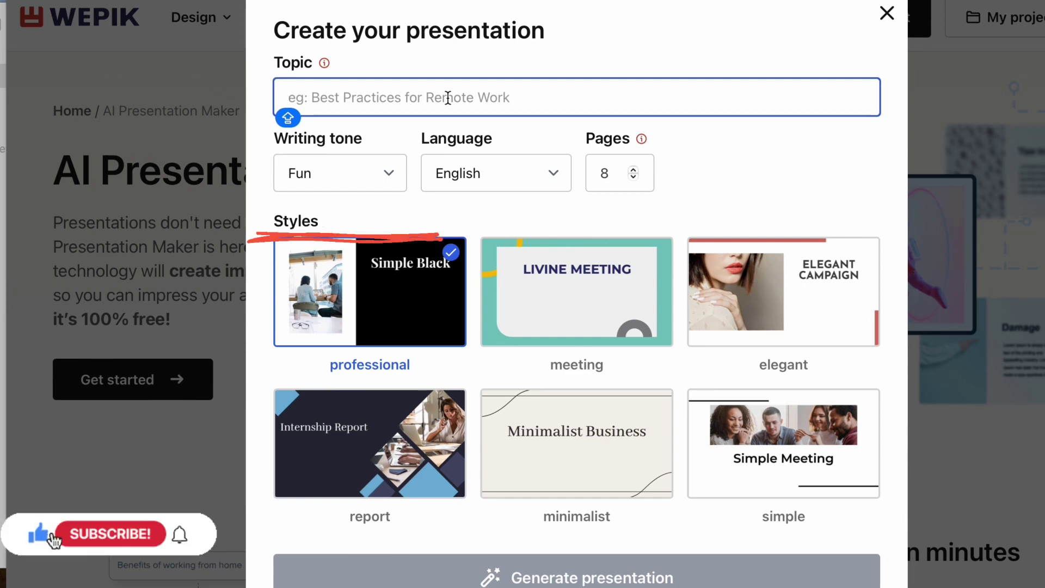
pyautogui.write('I')
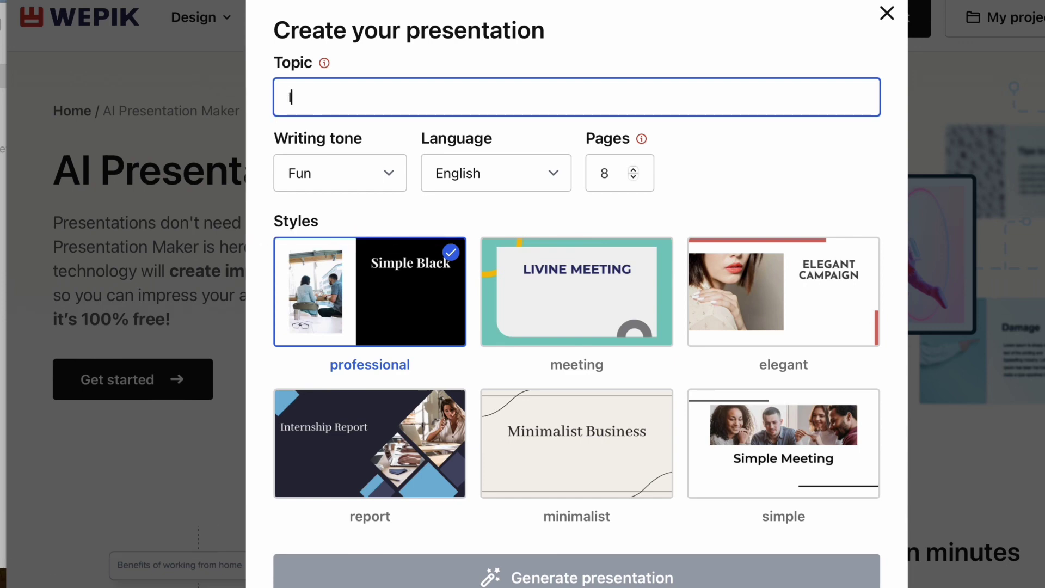
pyautogui.write('NTROD')
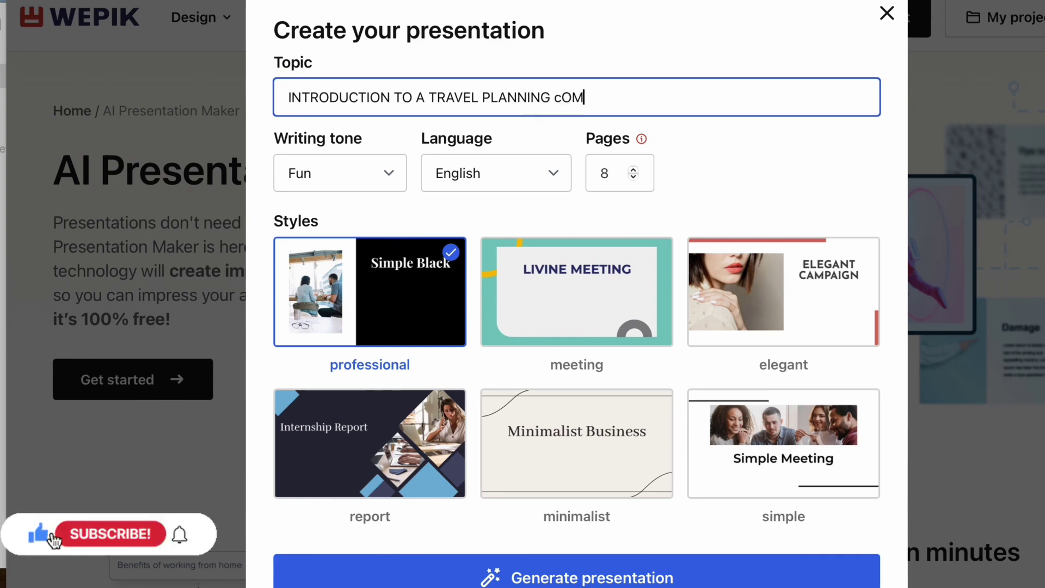
pyautogui.write('CO')
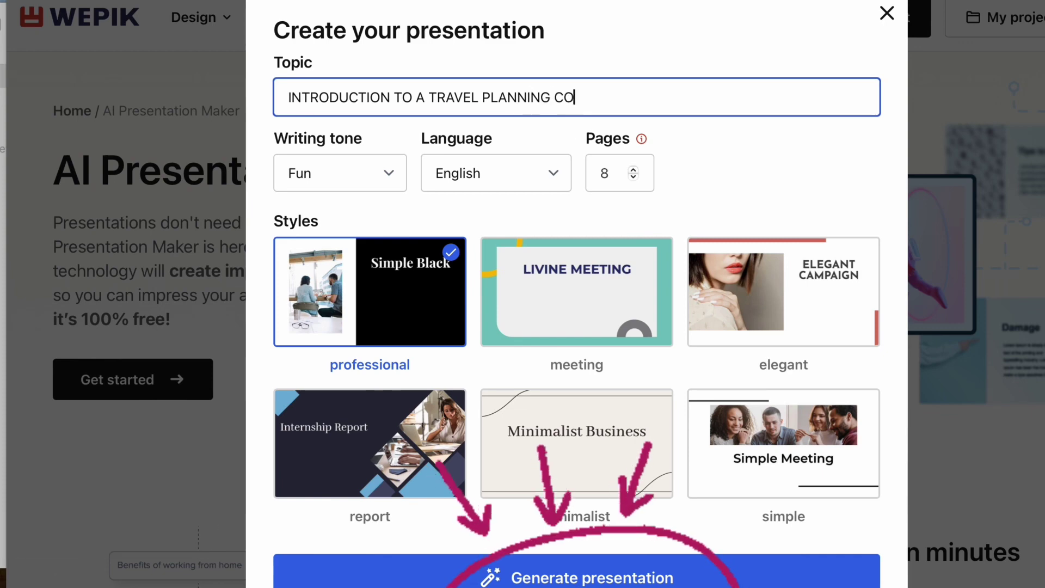
pyautogui.write('MPANY')
pyautogui.scroll(-1, 536, 536)
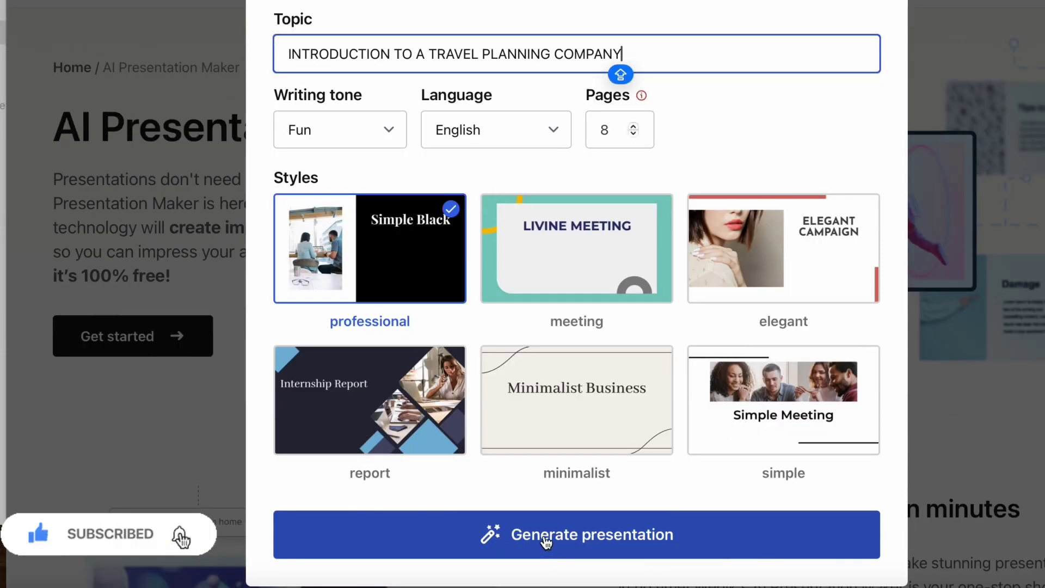
pyautogui.click(546, 542)
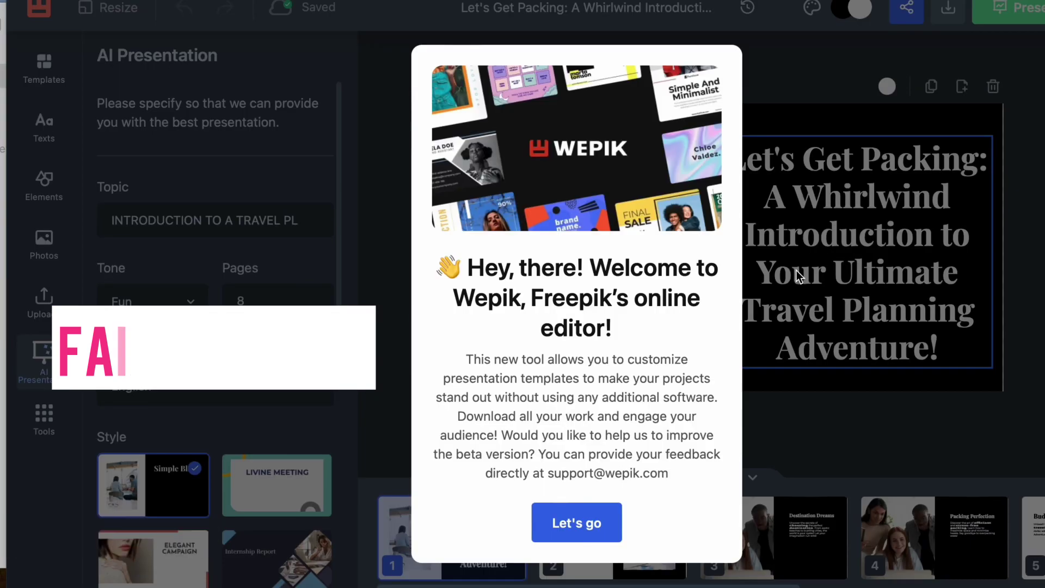
pyautogui.click(580, 525)
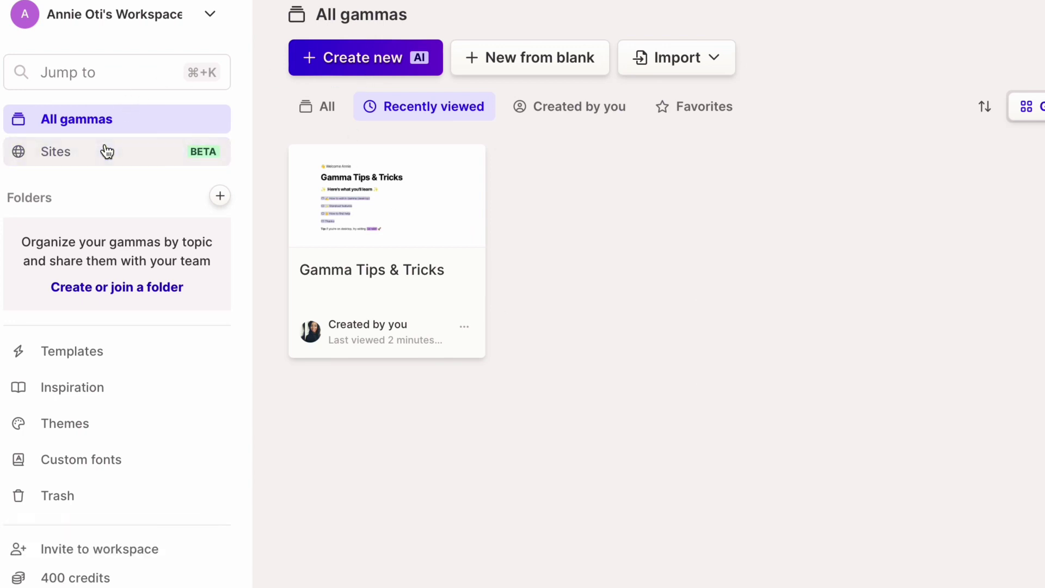
# Switch to Gamma and start a new AI creation generated from a one-line prompt.
pyautogui.click(202, 153)
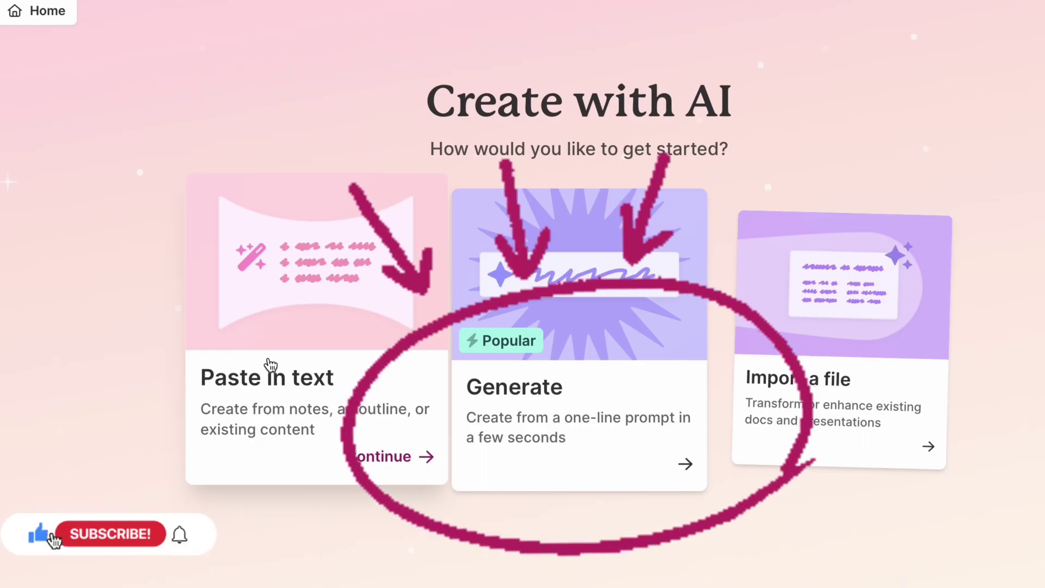
pyautogui.click(530, 357)
pyautogui.click(509, 358)
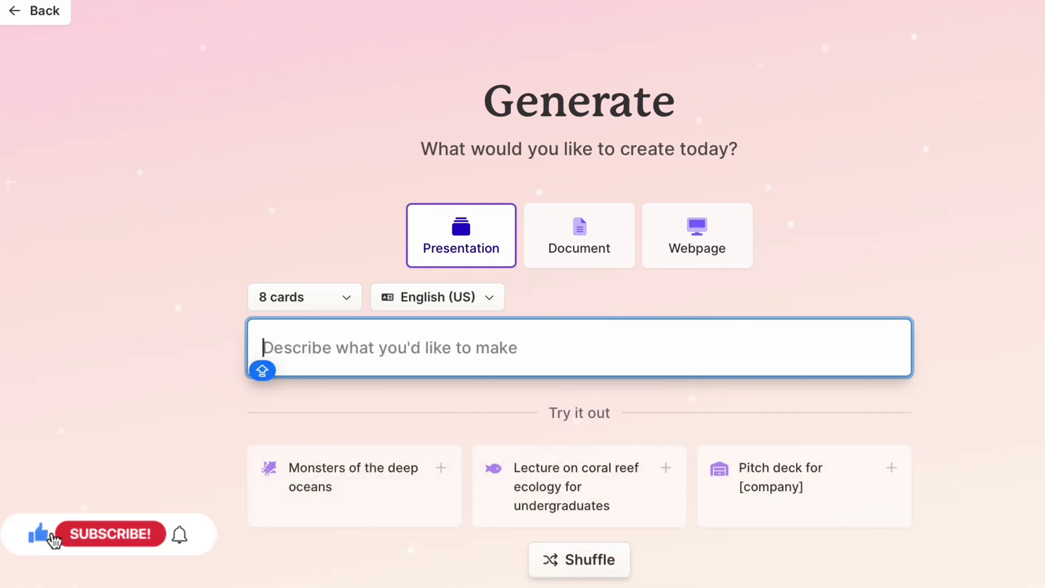
# Prompt for a presentation about a travel planning company that sells travel guides and generate its outline.
pyautogui.write('I will like to create a presentation about a trave')
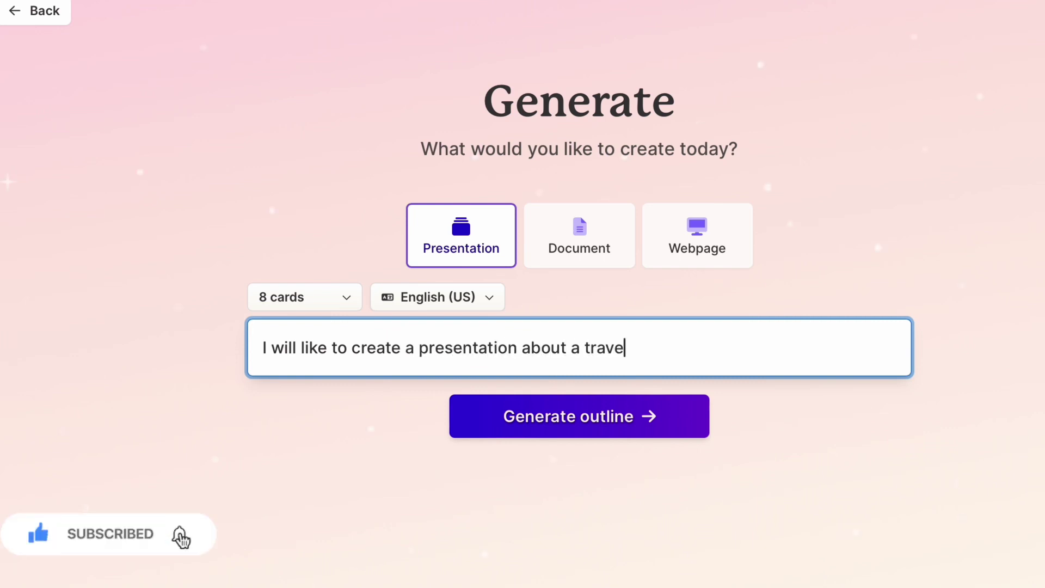
pyautogui.write('l guides')
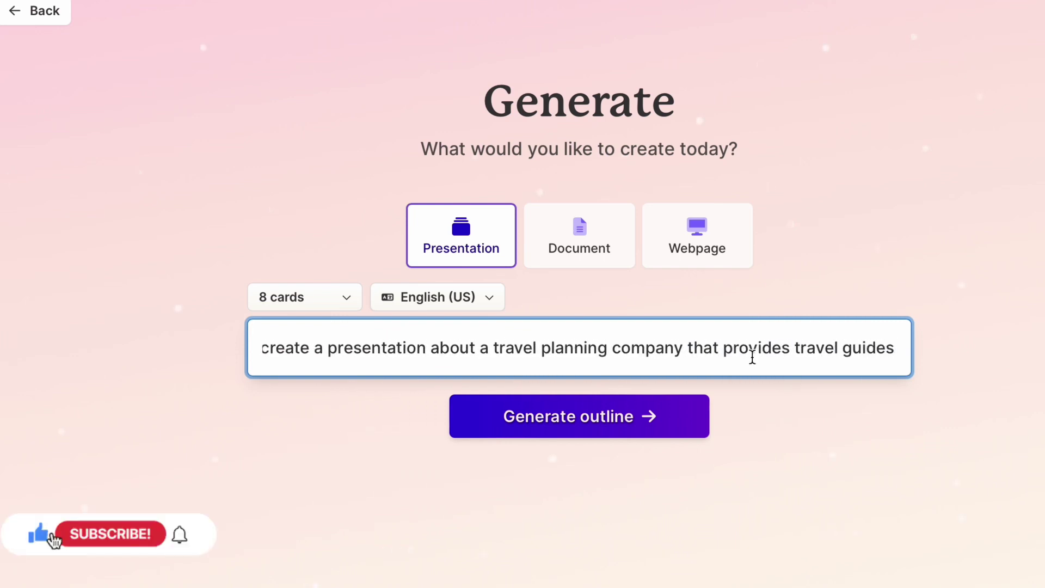
pyautogui.click(790, 357)
pyautogui.press('BackSpace')
pyautogui.press('BackSpace')
pyautogui.press('BackSpace')
pyautogui.press('BackSpace')
pyautogui.press('BackSpace')
pyautogui.press('BackSpace')
pyautogui.press('BackSpace')
pyautogui.click(598, 417)
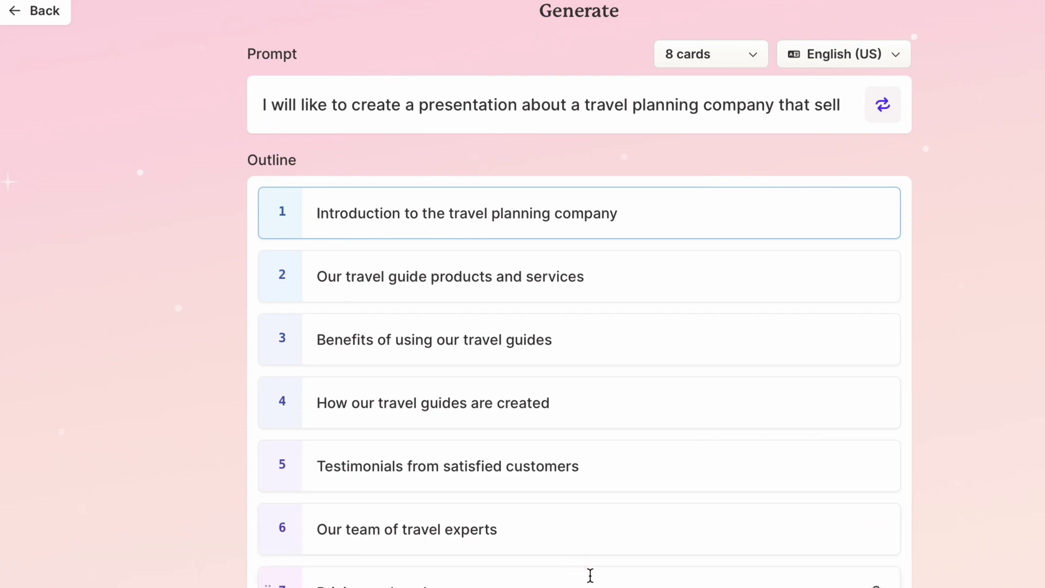
# Set the presentation length to 4 cards and regenerate the outline from the same prompt.
pyautogui.click(707, 54)
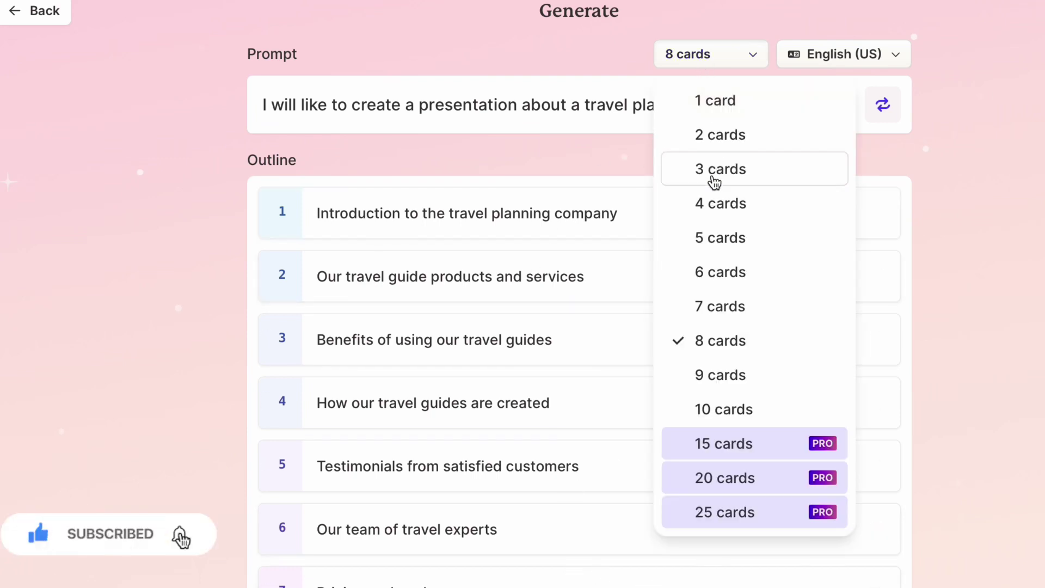
pyautogui.click(720, 213)
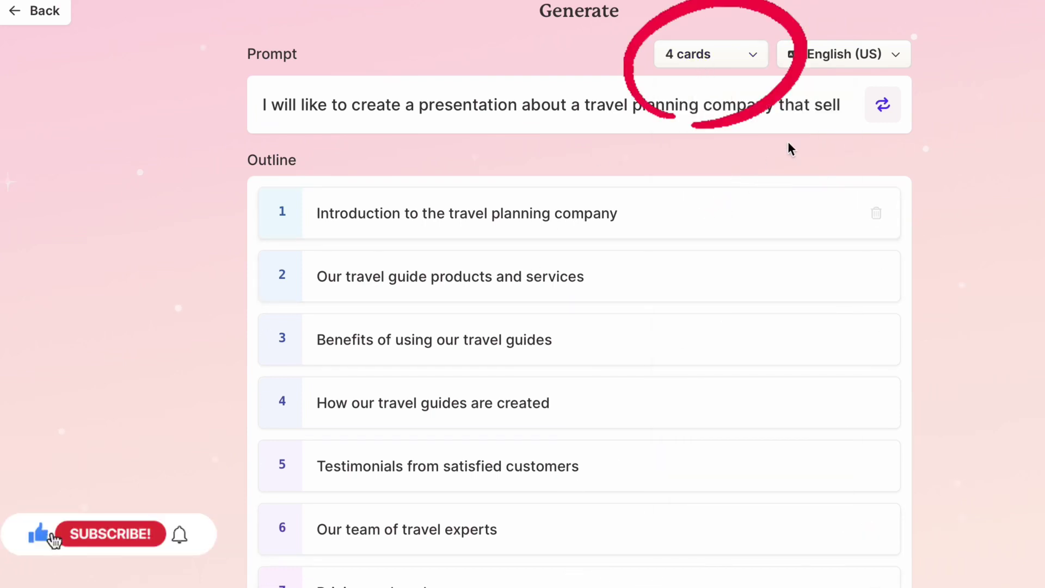
pyautogui.click(877, 117)
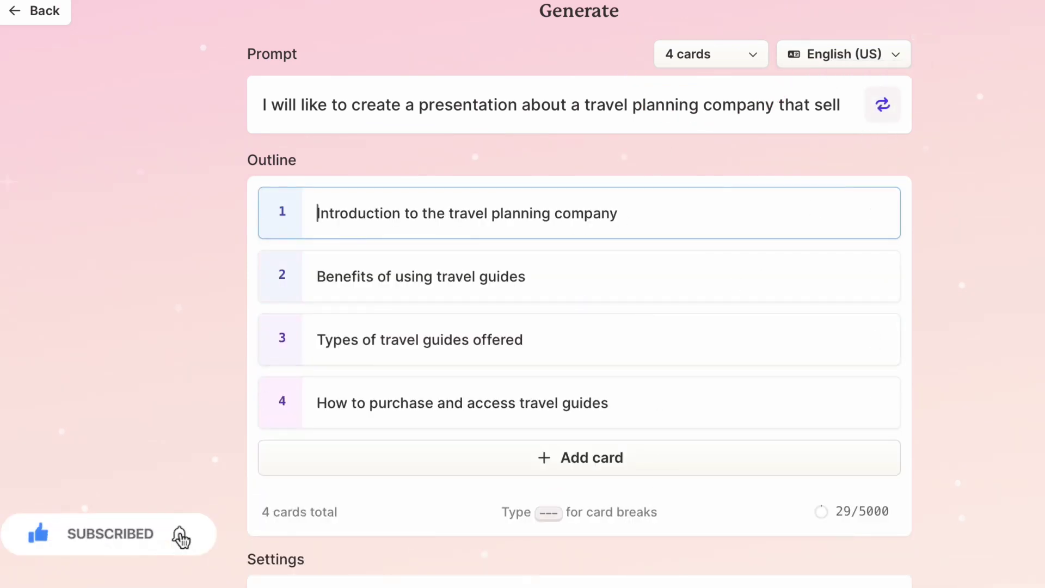
# View the account's credit balance and expand the explanation of how many credits using AI costs.
pyautogui.scroll(-1, 60, 578)
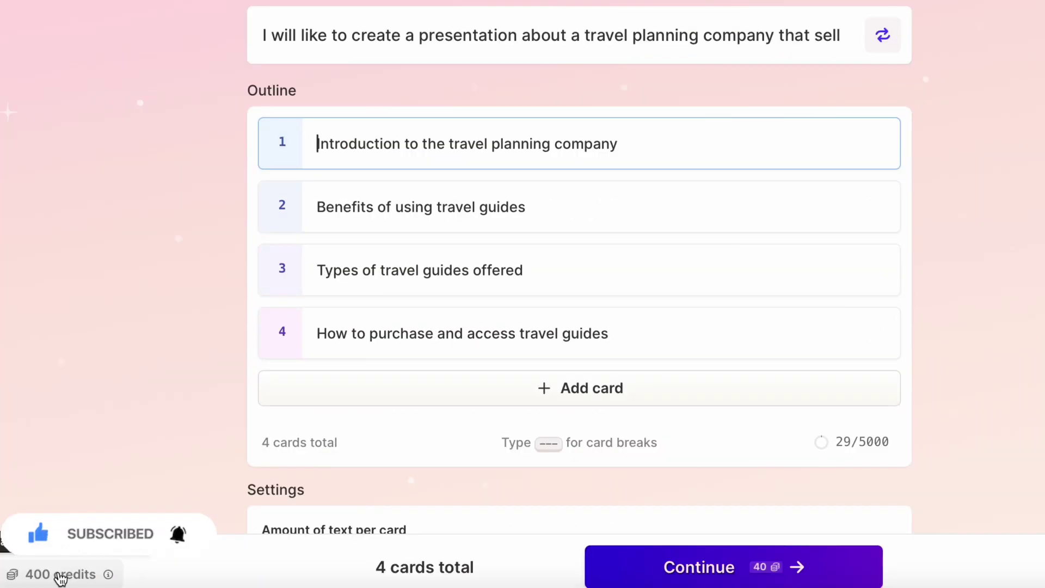
pyautogui.click(107, 576)
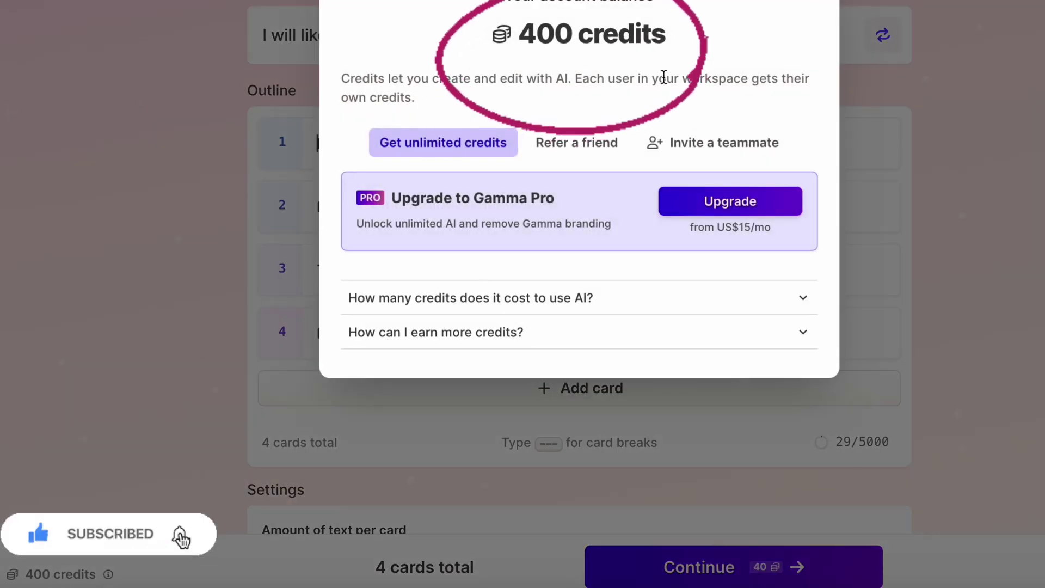
pyautogui.click(530, 298)
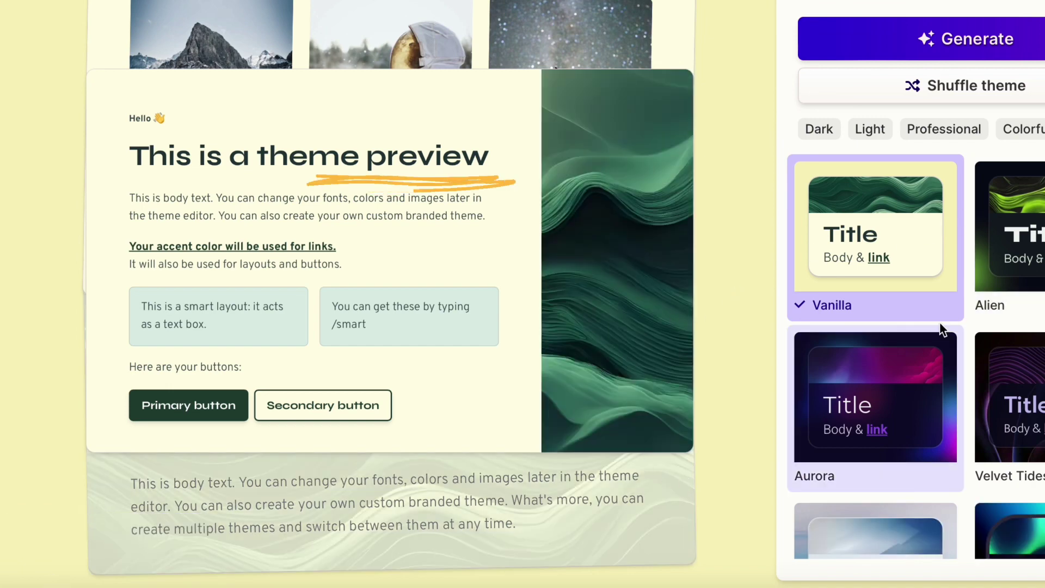
# Preview several themes, choose Atmosphere from the Light and Colorful ones and generate the presentation.
pyautogui.click(922, 525)
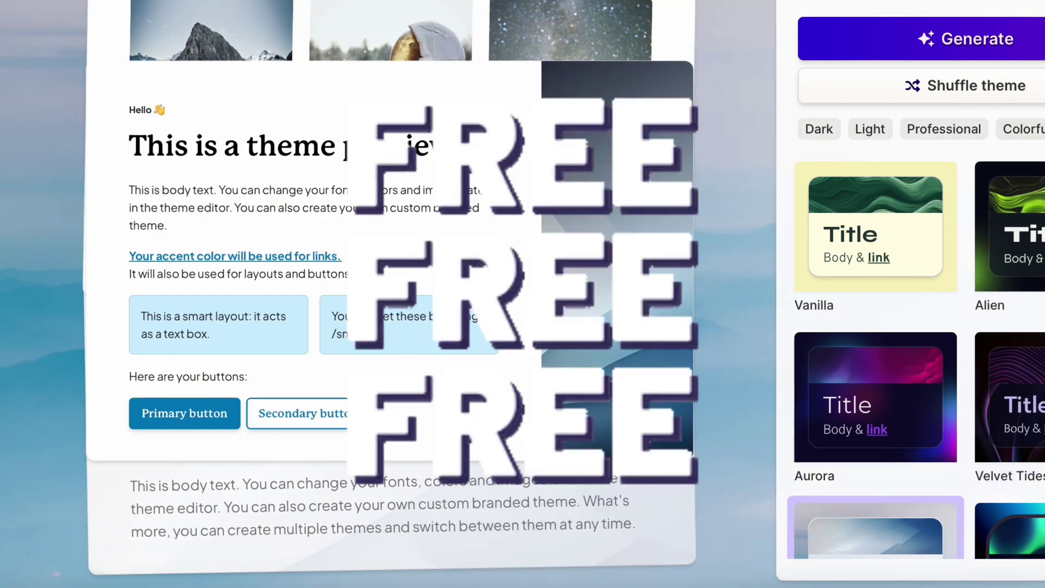
pyautogui.click(1021, 183)
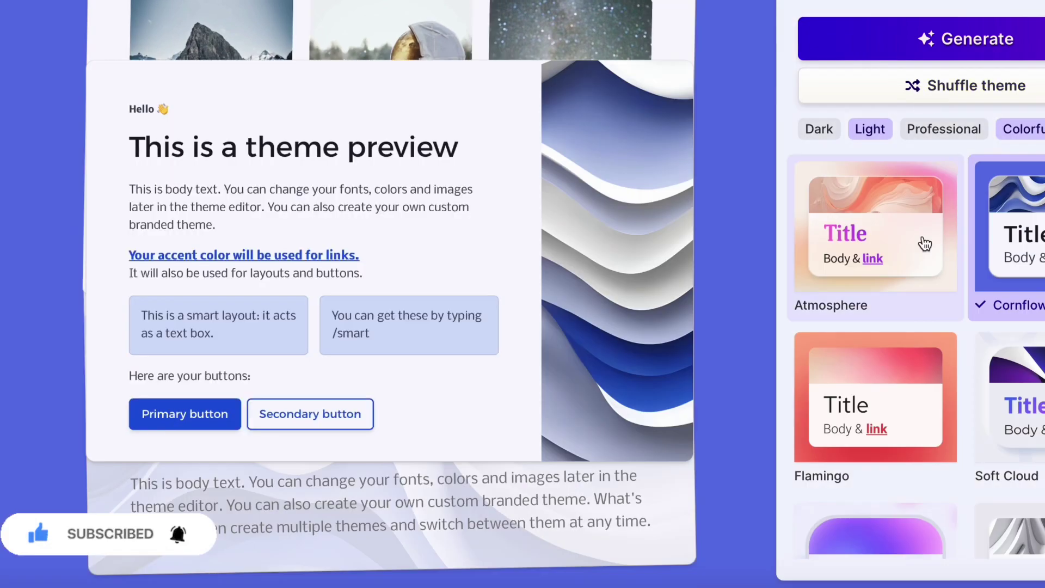
pyautogui.click(921, 240)
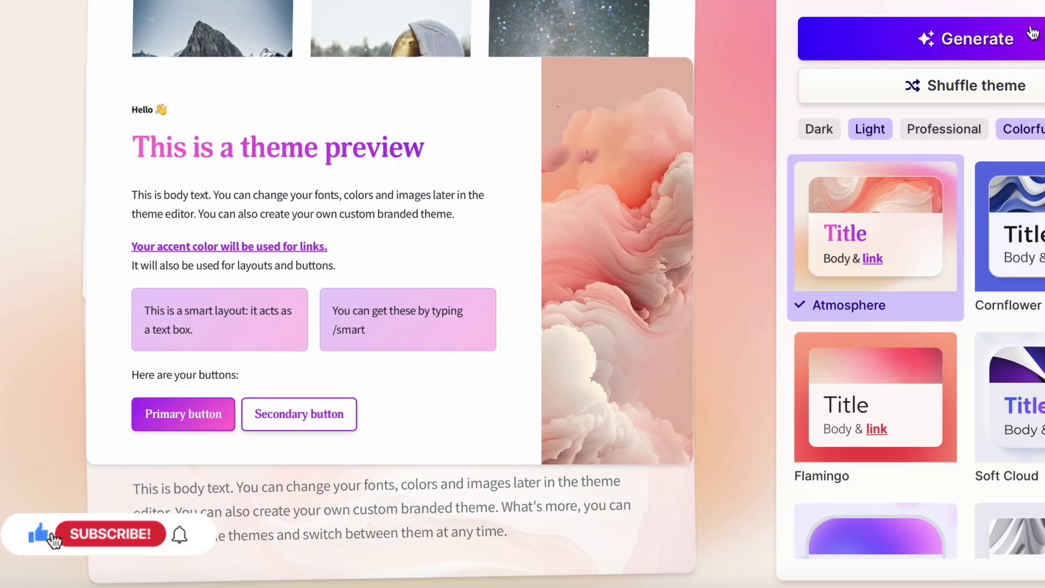
pyautogui.click(1031, 33)
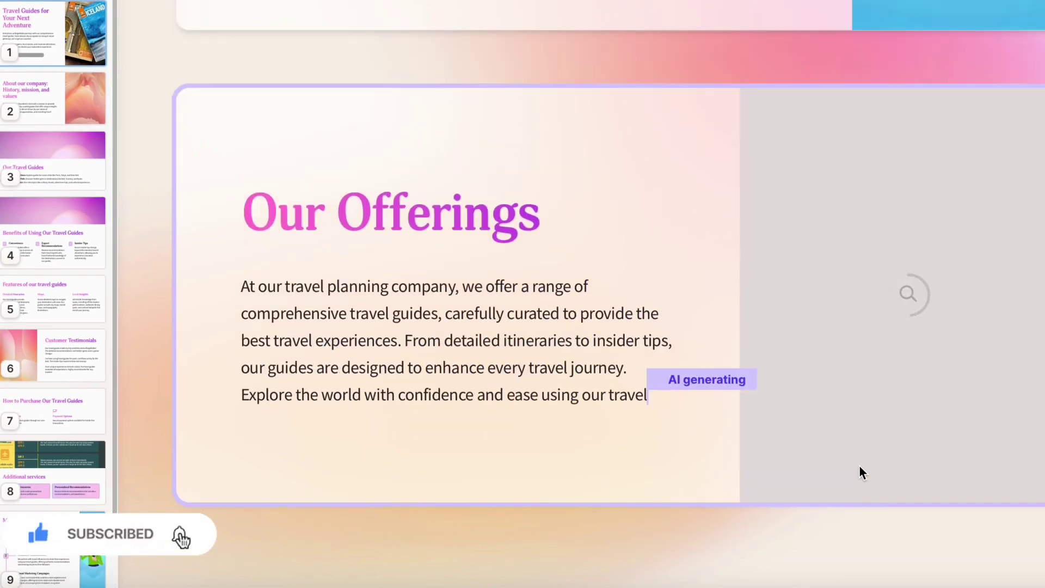
# Review the generated travel guide cards from the end of the presentation back to the title card.
pyautogui.scroll(15, 859, 465)
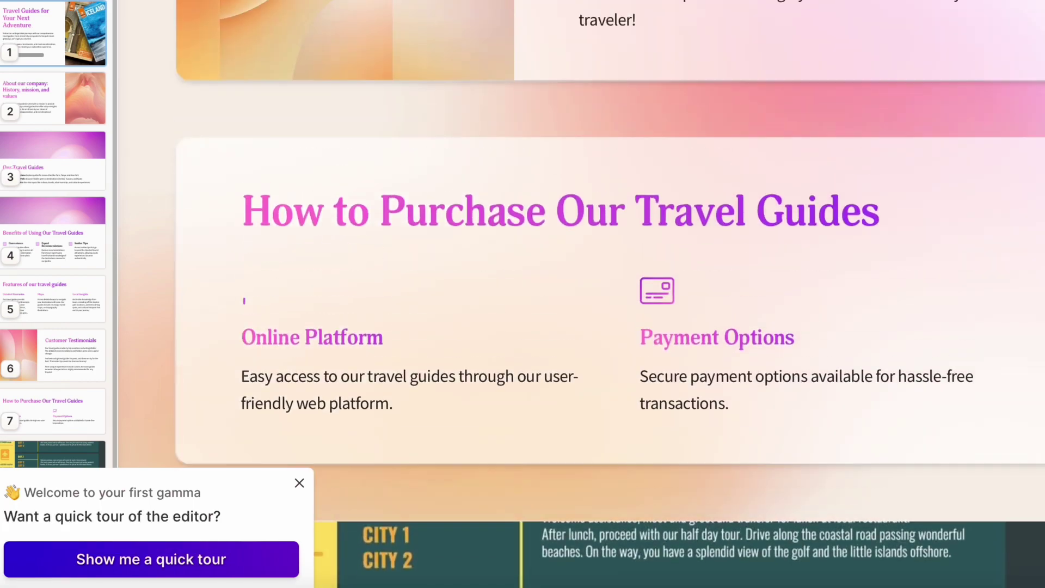
pyautogui.scroll(15, 611, 299)
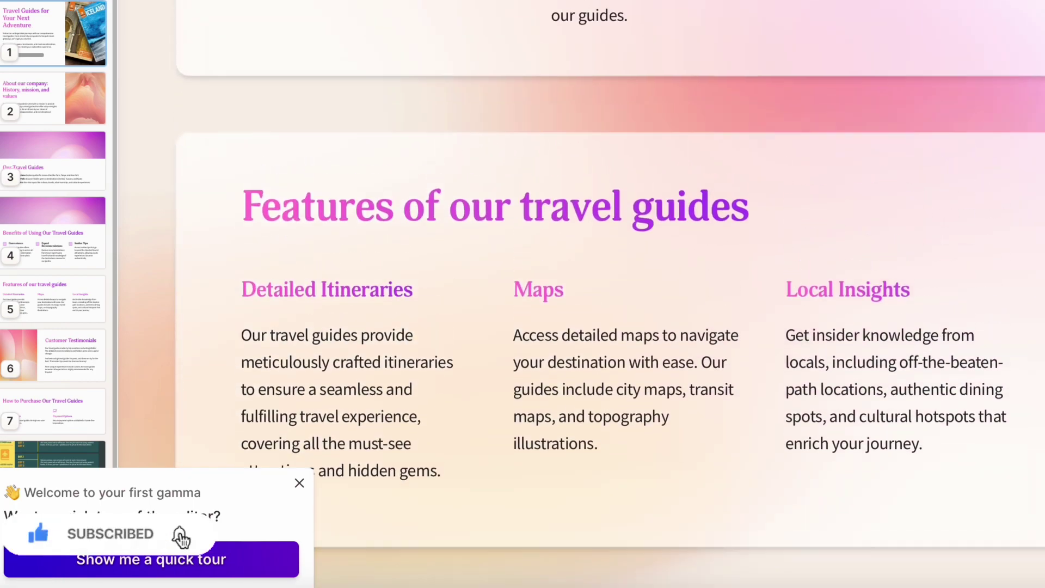
pyautogui.scroll(10, 609, 294)
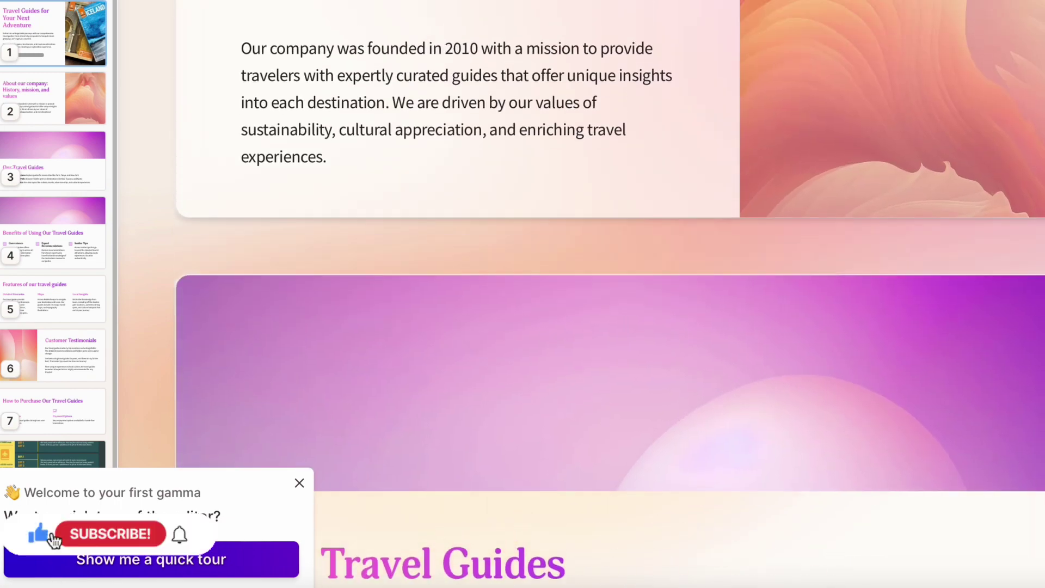
pyautogui.scroll(4, 610, 294)
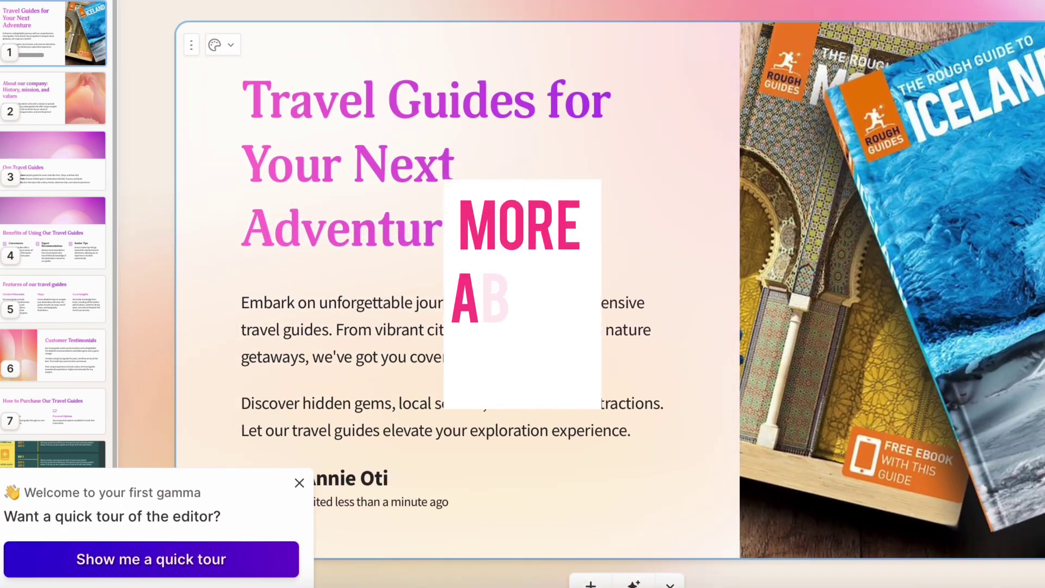